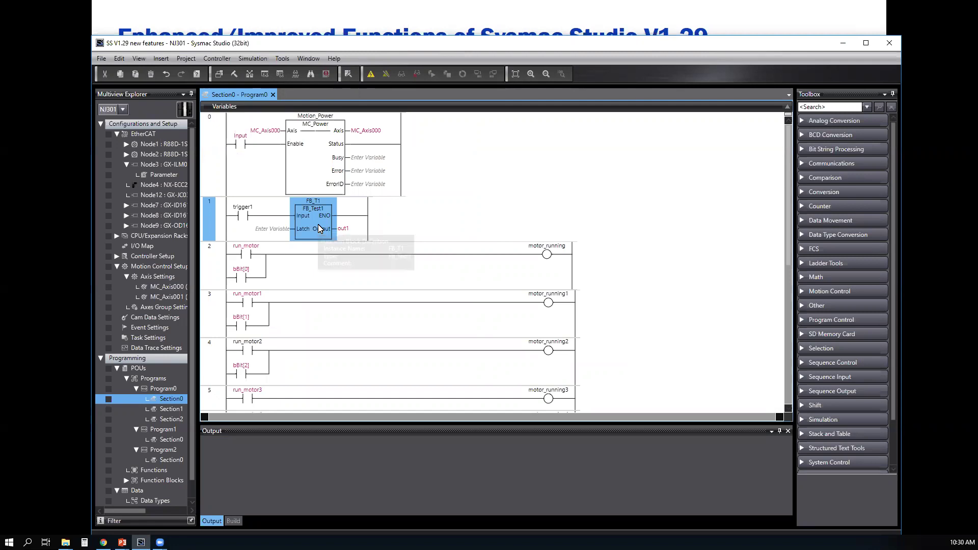
- Open FB_Test1 from the FB_T1 instance and rename its Latch input variable to Reset
{"action": "double_click", "coordinate": [318, 224]}
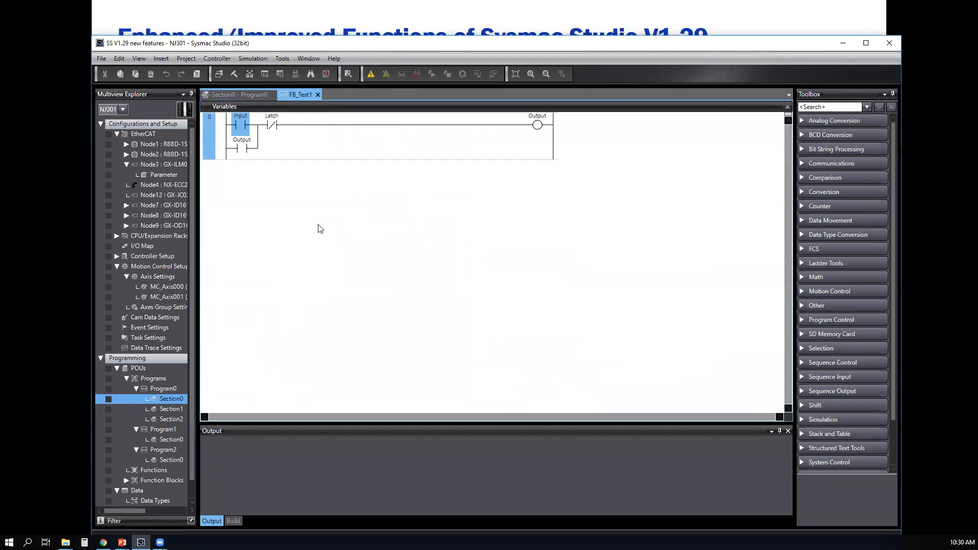
{"action": "left_click", "coordinate": [788, 107]}
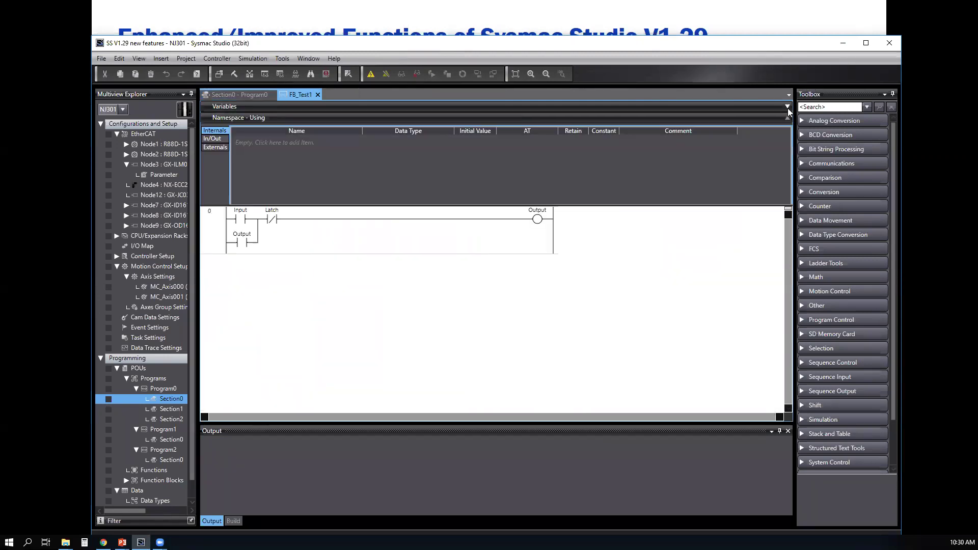
{"action": "left_click", "coordinate": [187, 127]}
{"action": "left_click", "coordinate": [219, 137]}
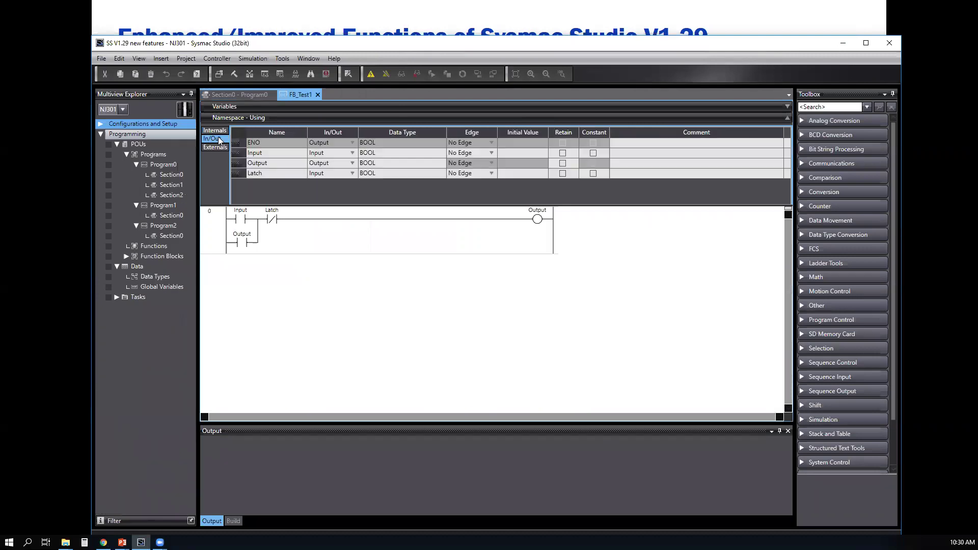
{"action": "double_click", "coordinate": [278, 173]}
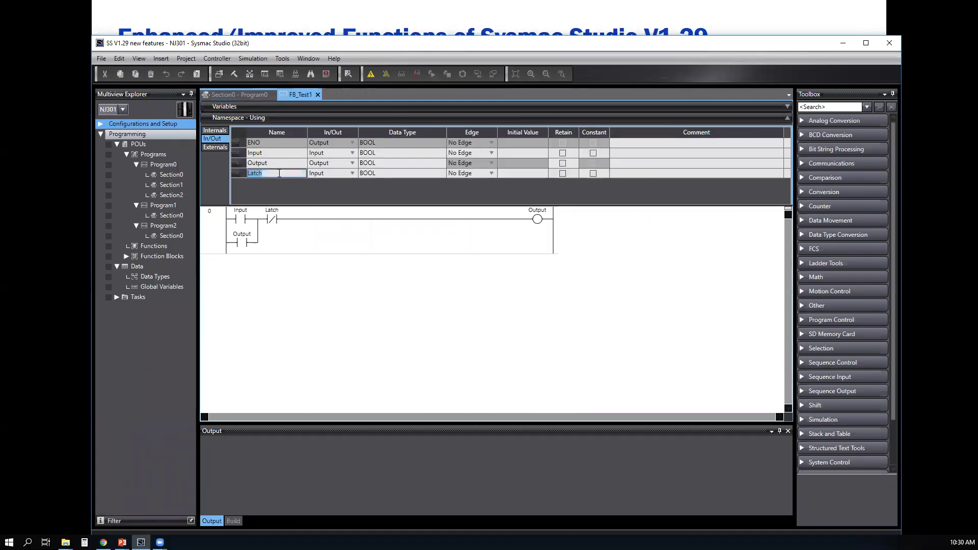
{"action": "type", "text": "Reset"}
{"action": "key", "text": "Return"}
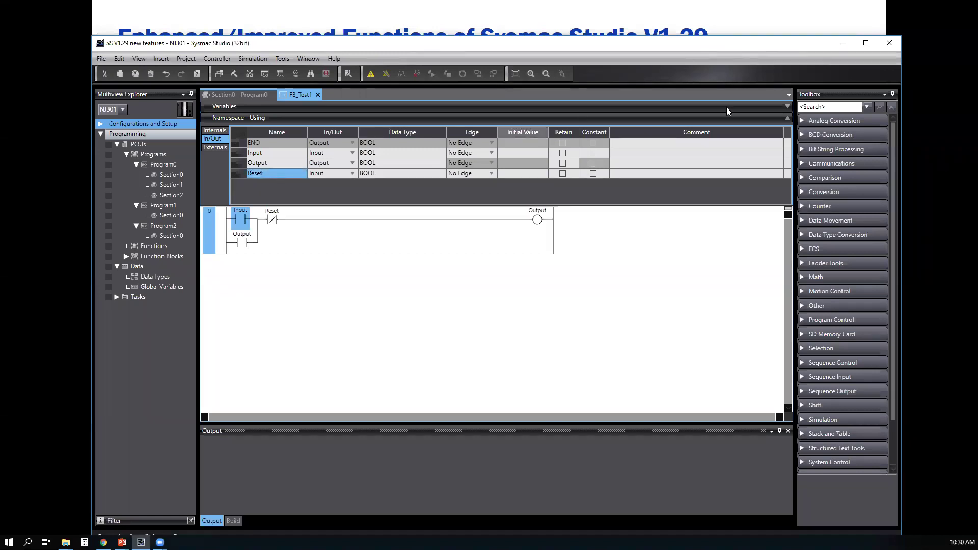
{"action": "left_click", "coordinate": [788, 106]}
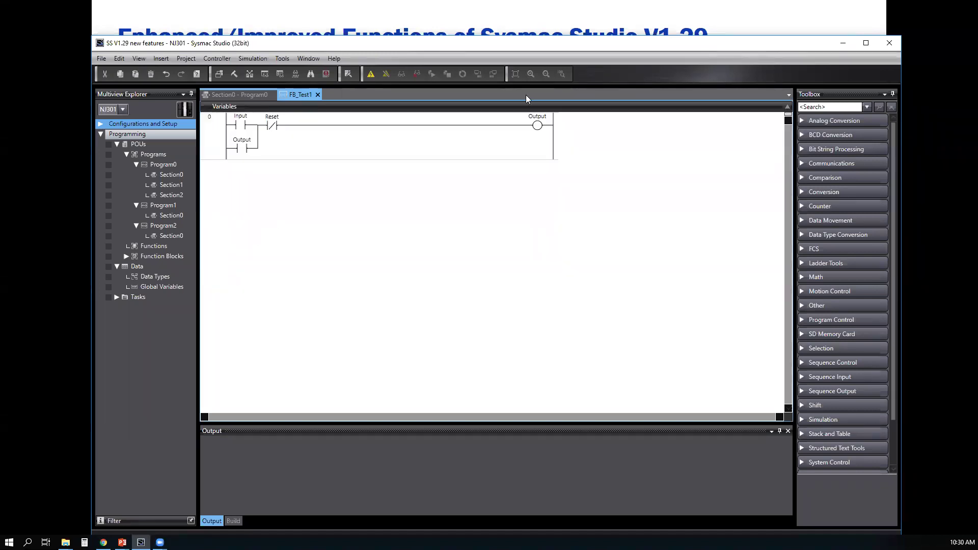
- Update the FB_T1 instance in Section0, applying the change to all four FB_Test1 usages
{"action": "left_click", "coordinate": [318, 96]}
{"action": "mouse_move", "coordinate": [314, 220]}
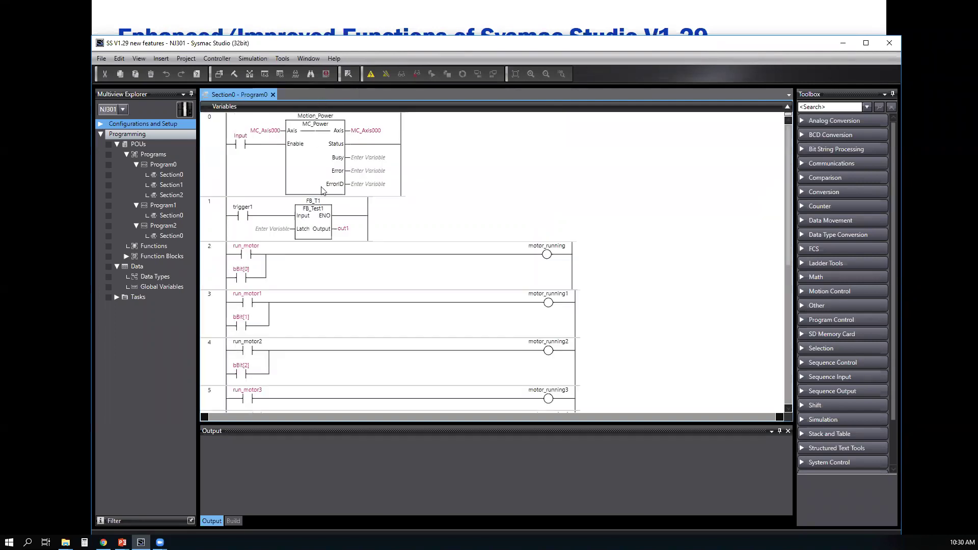
{"action": "right_click", "coordinate": [314, 223]}
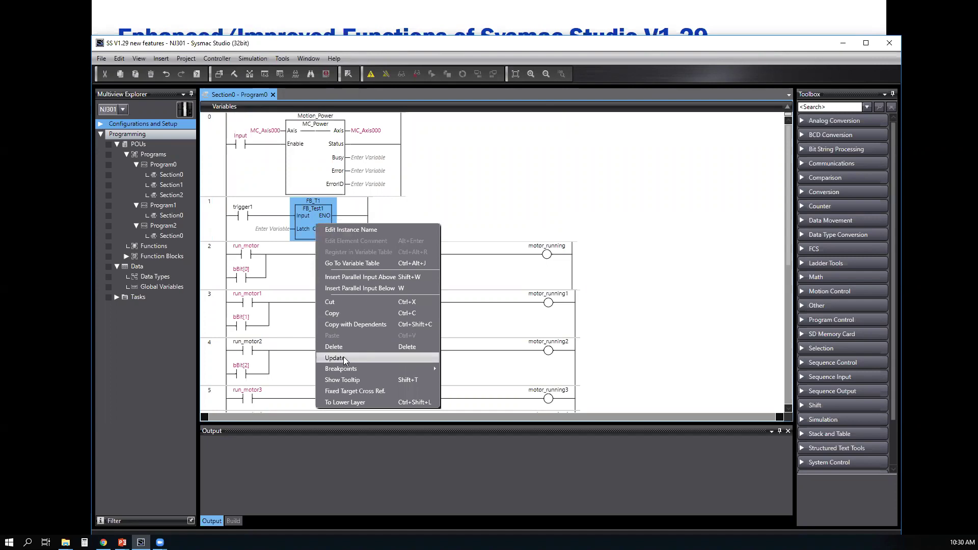
{"action": "left_click", "coordinate": [343, 357]}
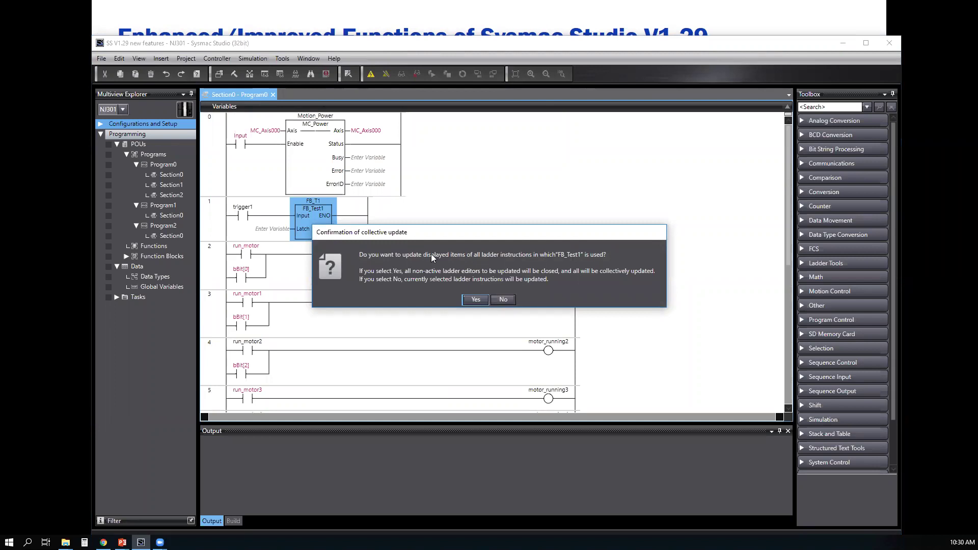
{"action": "left_click", "coordinate": [475, 300]}
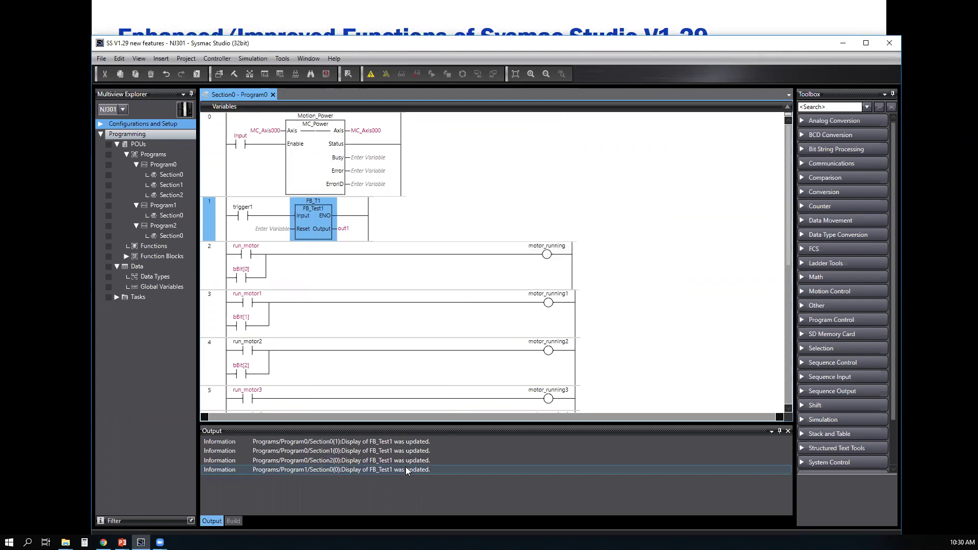
- Open Section1 and Section2 from the Output update messages to check FB_T2 and FB_T3
{"action": "left_click", "coordinate": [364, 456]}
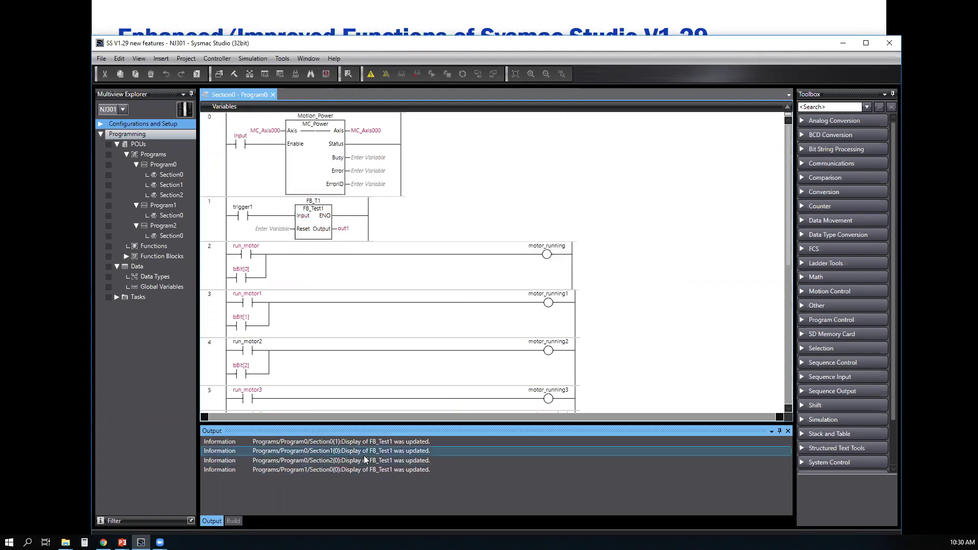
{"action": "double_click", "coordinate": [363, 455]}
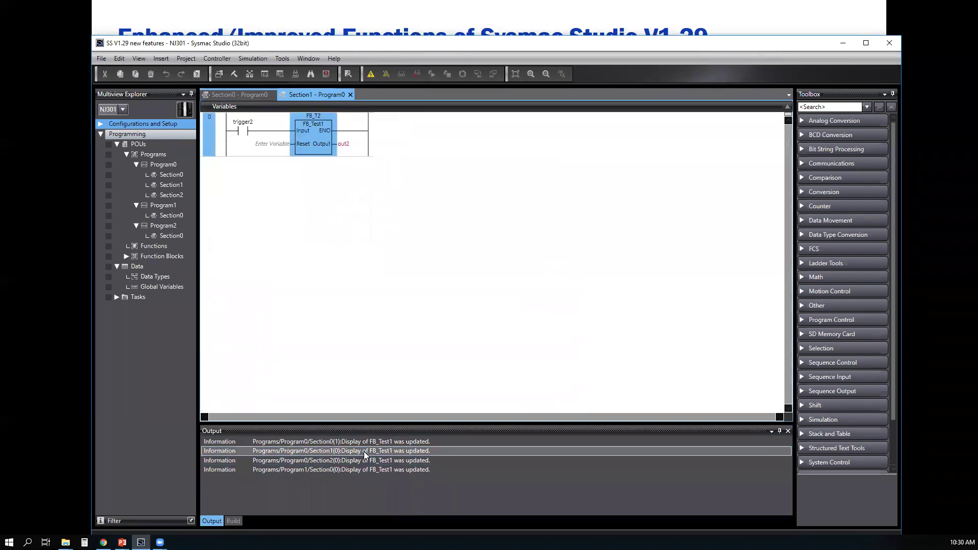
{"action": "double_click", "coordinate": [363, 461]}
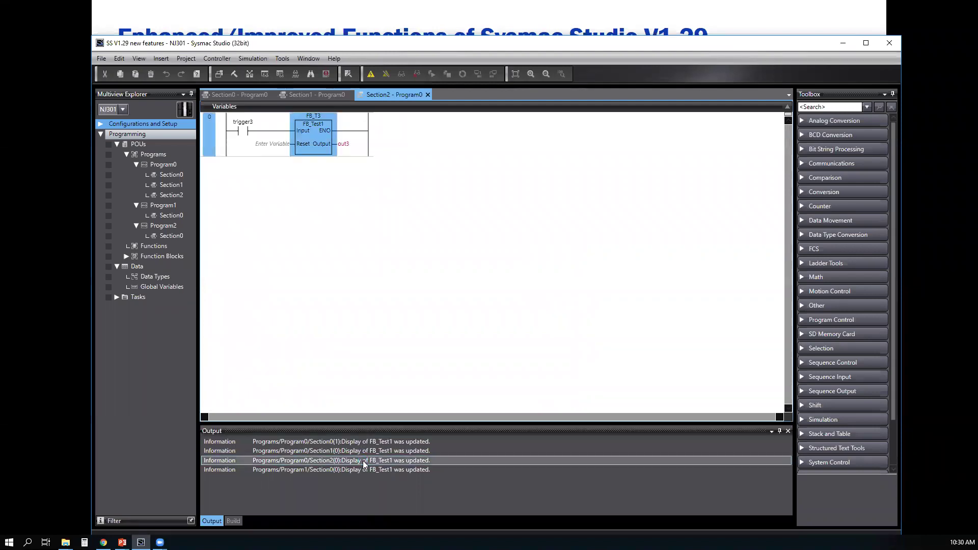